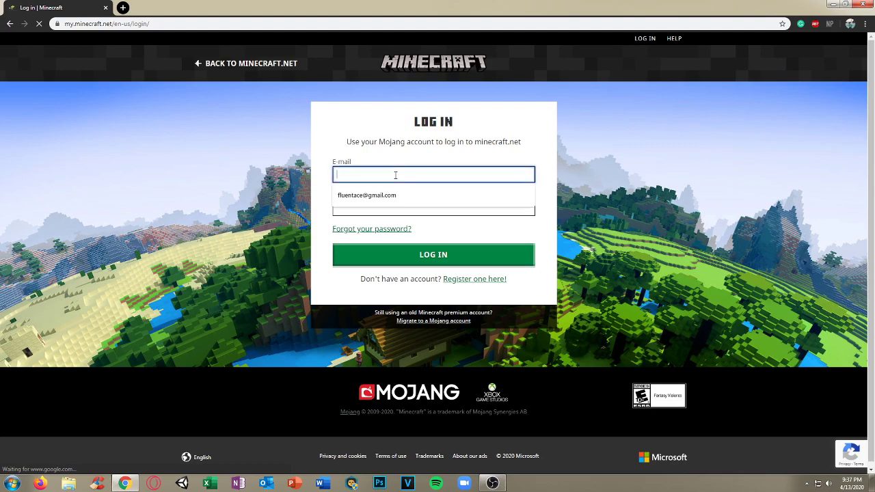
Finish entering the account e-mail, enter the account password, and submit the login form.
{"action": "type", "text": "mail"}
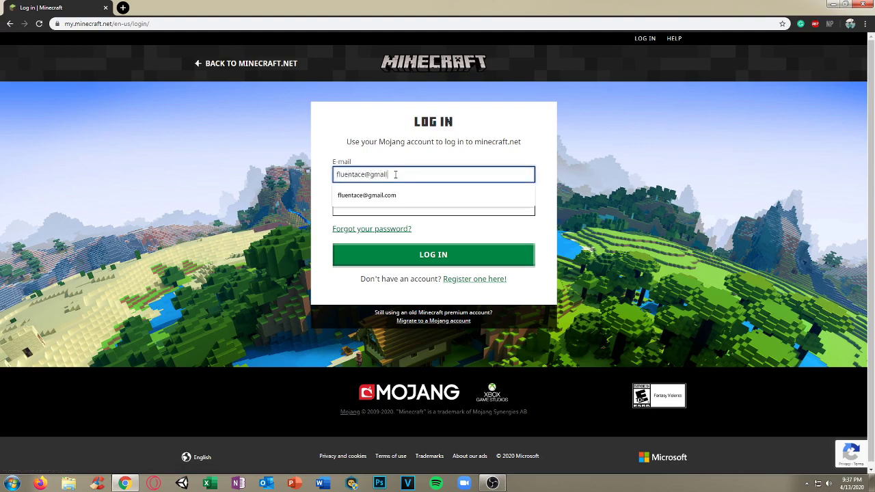
{"action": "type", "text": ".com"}
{"action": "key", "text": "Tab"}
{"action": "type", "text": "•••"}
{"action": "key", "text": "Return"}
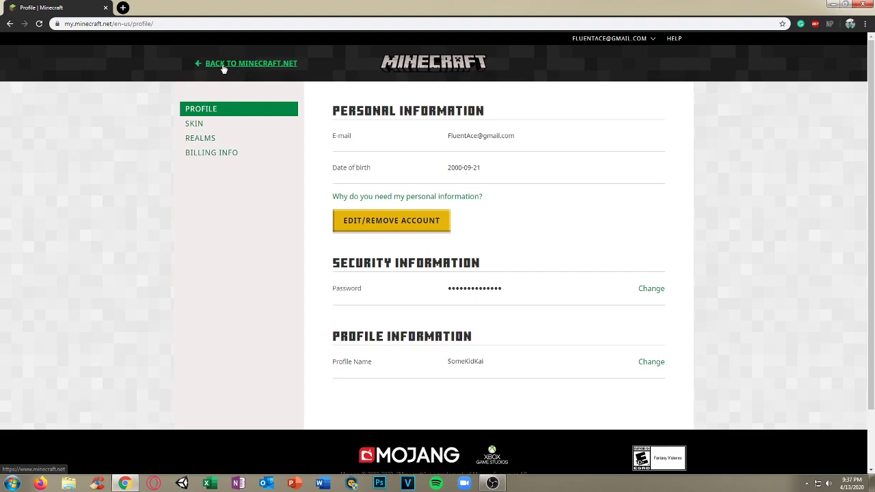
Return to the Minecraft.net main site and go to the Get Minecraft page.
{"action": "left_click", "coordinate": [223, 67]}
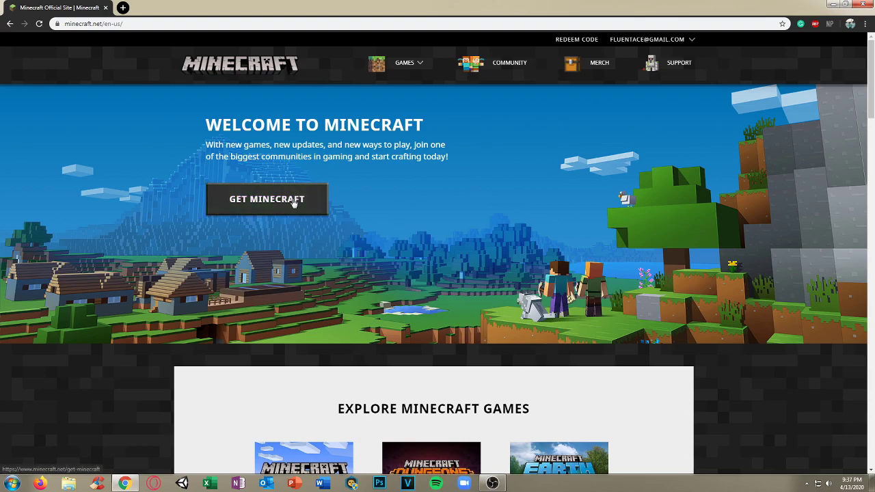
{"action": "left_click", "coordinate": [293, 199]}
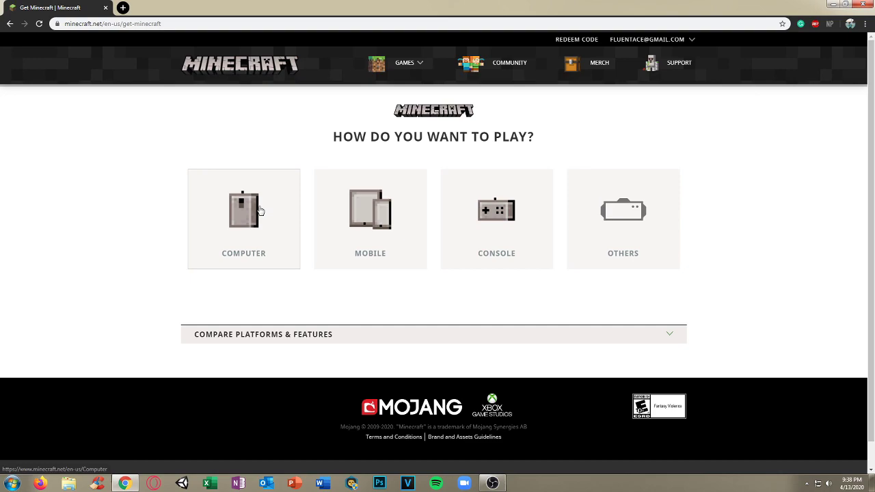
Choose Computer as the way to play Minecraft.
{"action": "left_click", "coordinate": [234, 220]}
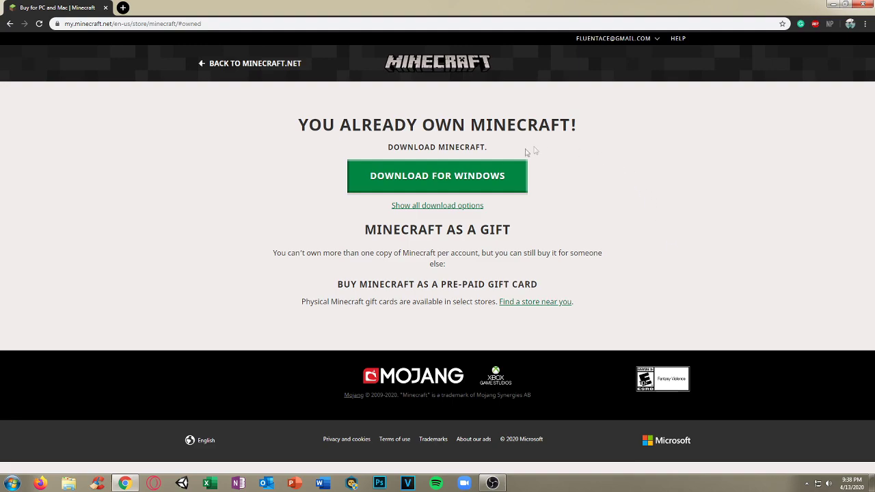
Download MinecraftInstaller.msi for Windows and launch it, allowing it to run.
{"action": "left_click", "coordinate": [431, 177]}
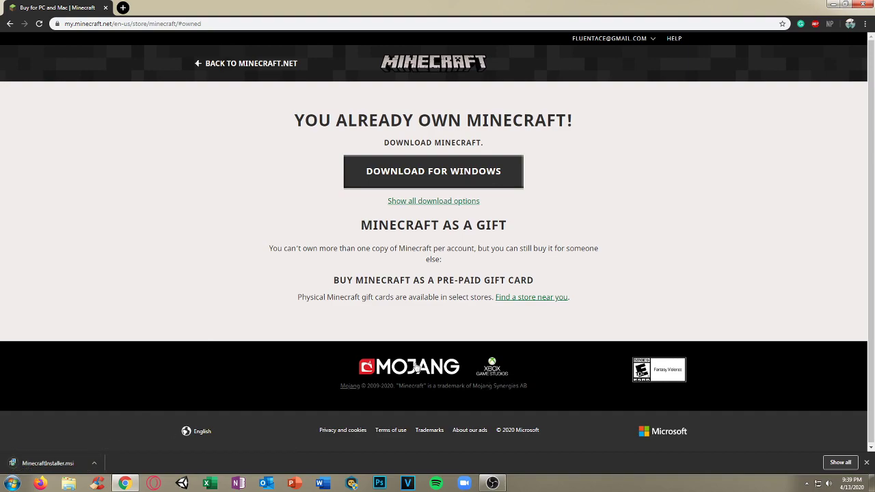
{"action": "left_click", "coordinate": [61, 464]}
{"action": "left_click", "coordinate": [469, 247]}
Install the launcher to the default folder and finish with 'Start Minecraft' checked.
{"action": "left_click", "coordinate": [488, 314]}
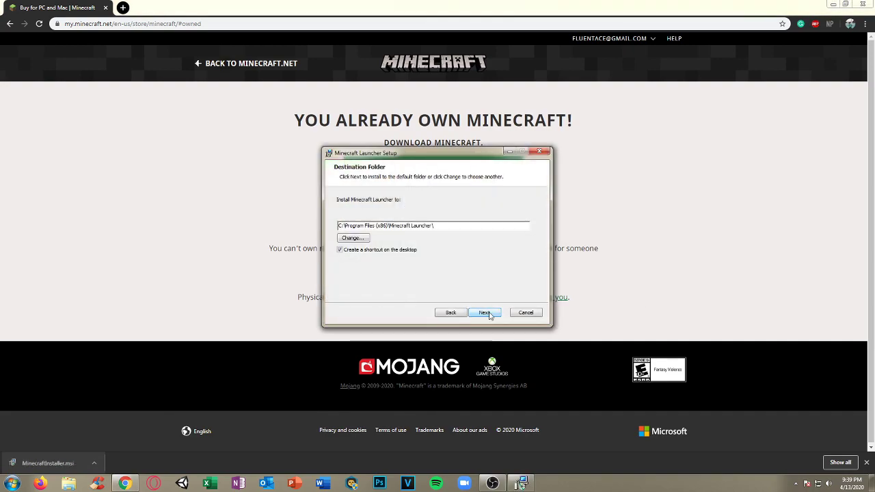
{"action": "left_click", "coordinate": [487, 313]}
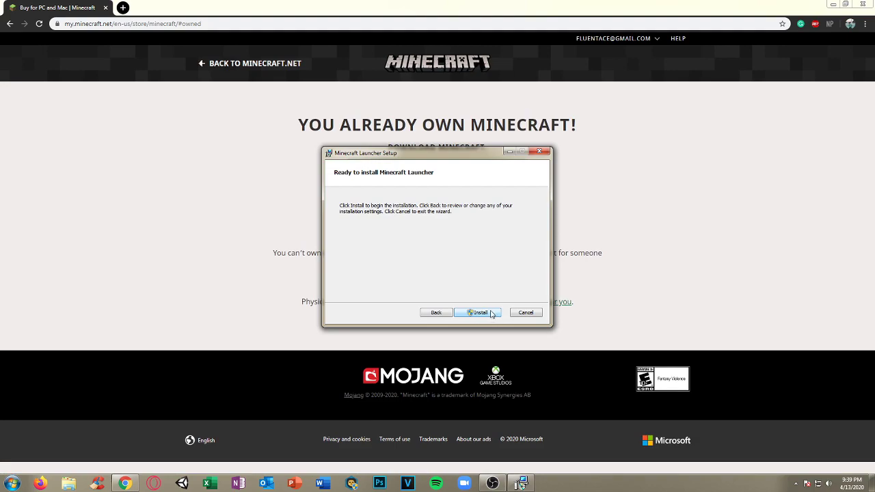
{"action": "left_click", "coordinate": [487, 313]}
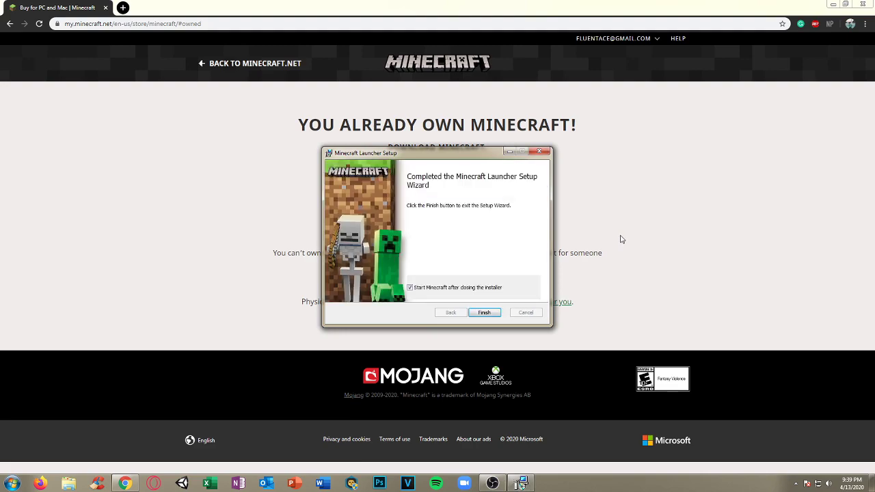
{"action": "left_click", "coordinate": [495, 312]}
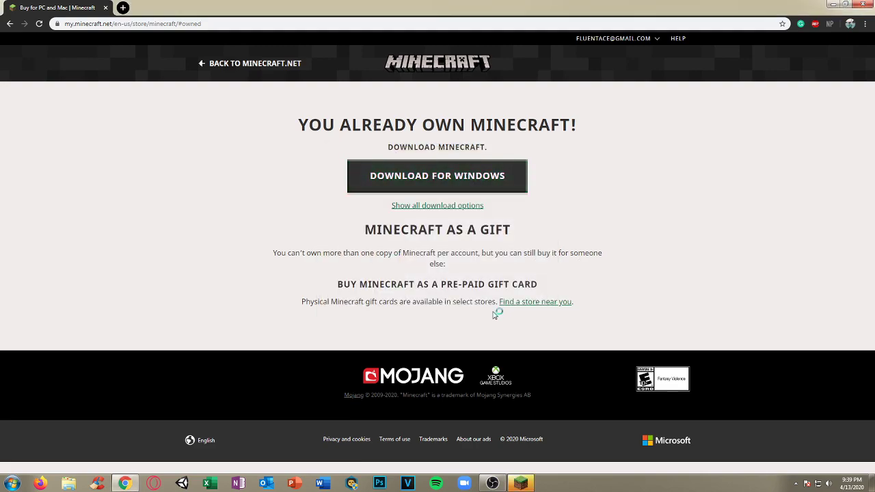